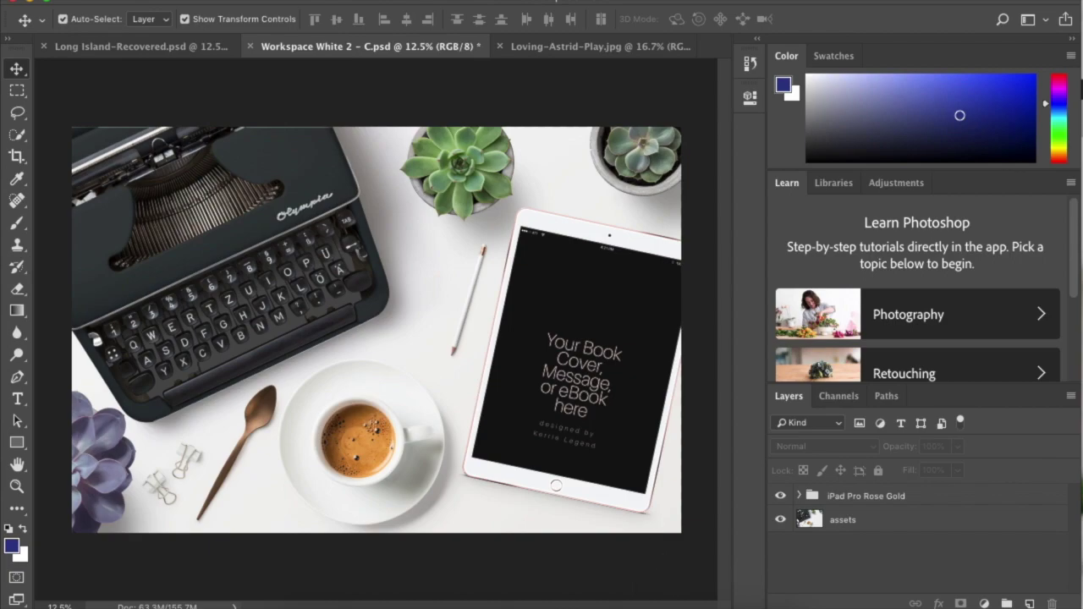
Switch to Chrome, open the website's My Resource Library page and read through the sign-up information
left_click(689, 604)
mouse_move(169, 210)
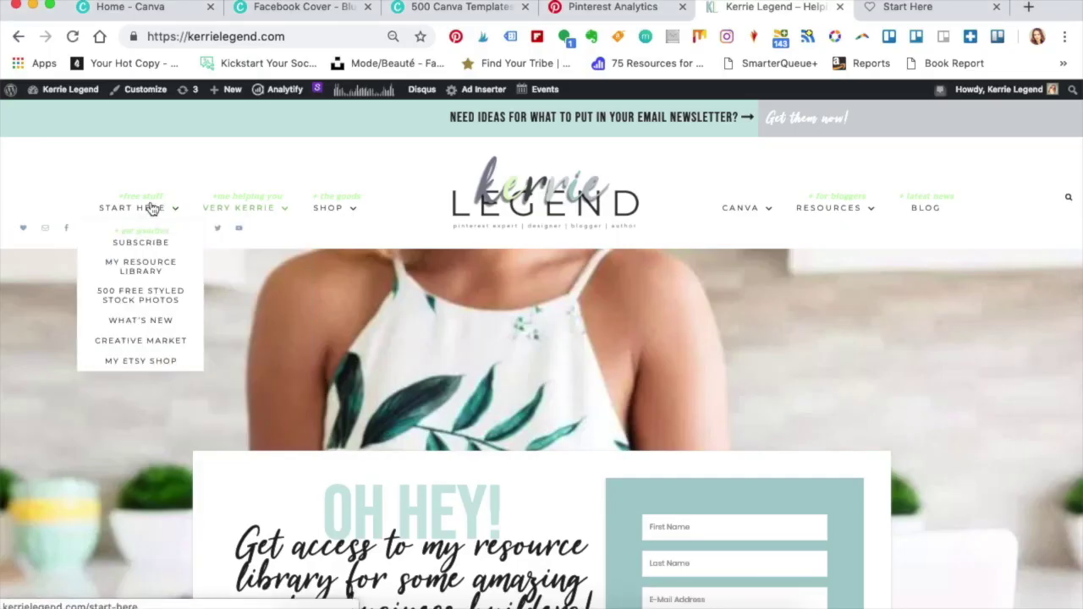
left_click(125, 276)
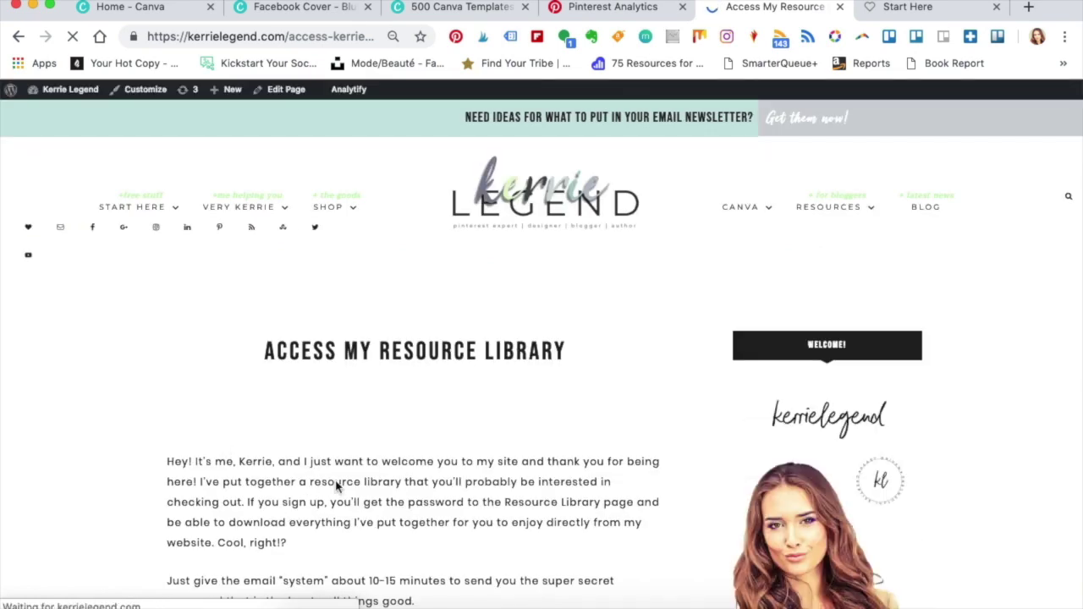
scroll(336, 481, "down", 3)
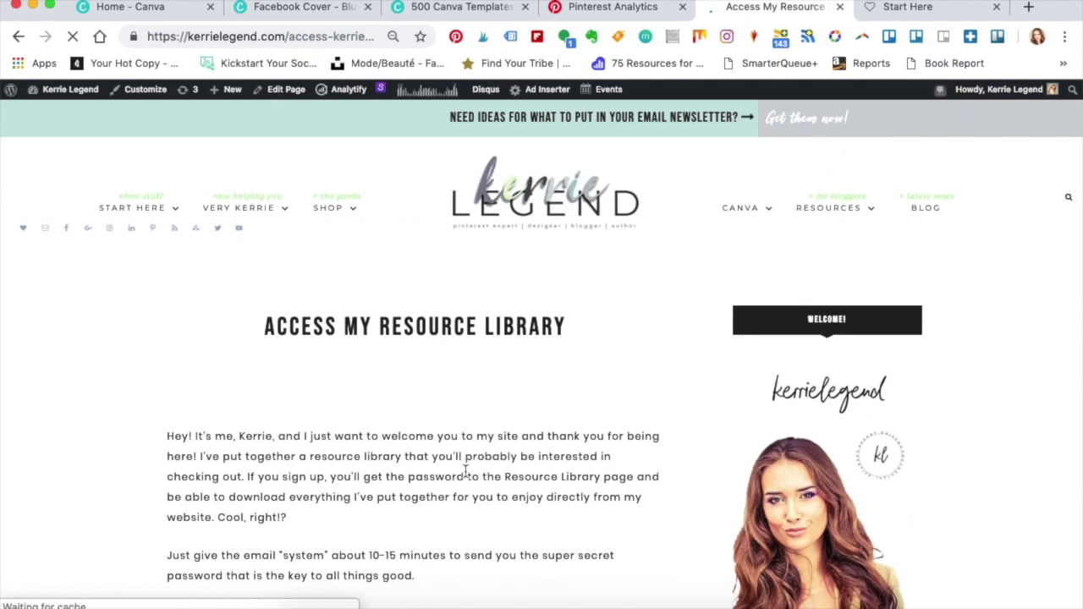
scroll(466, 474, "down", 5)
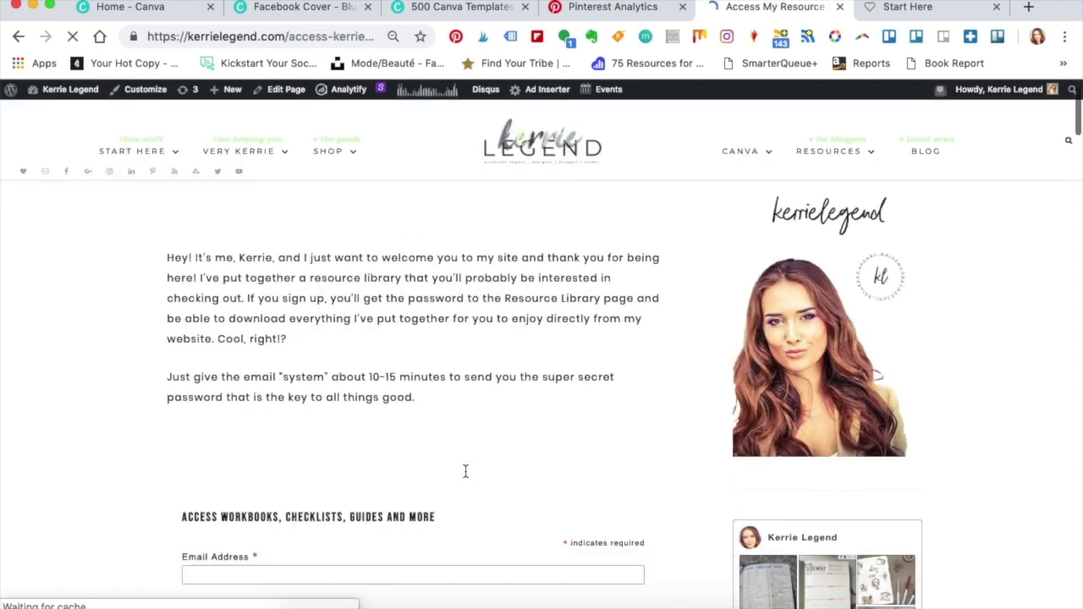
scroll(466, 474, "up", 5)
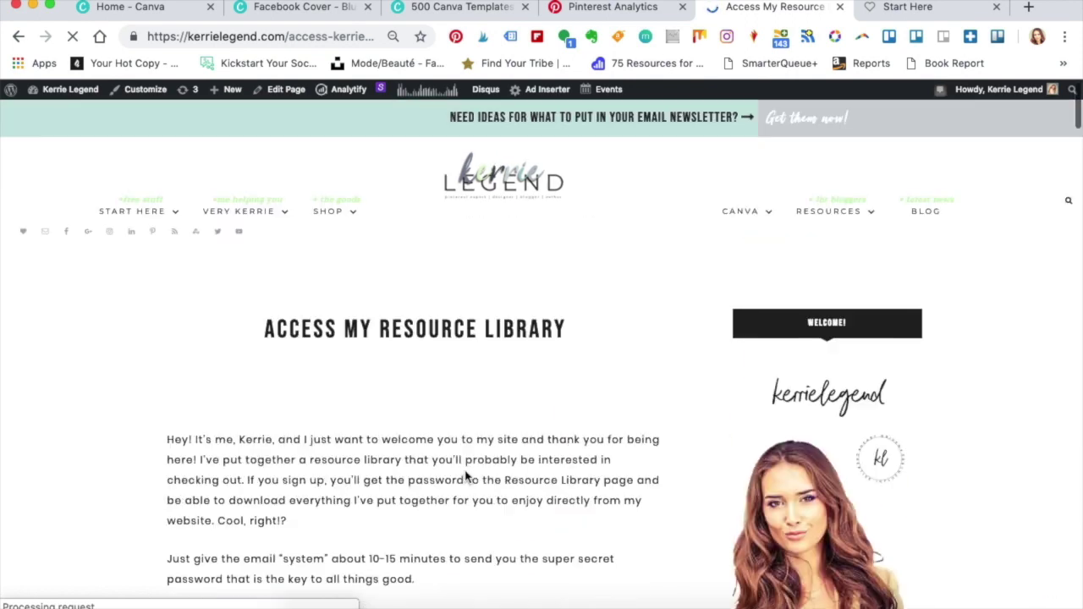
Go to the site's /resource-library address and look through the list of free downloads
left_click(295, 38)
left_click(285, 37)
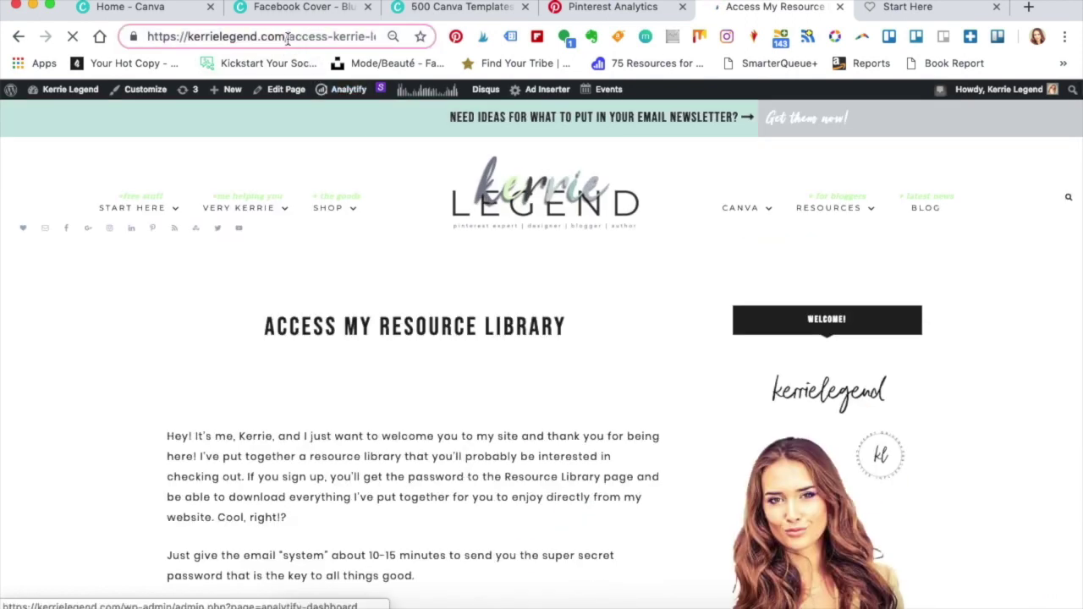
left_click_drag(288, 37, 381, 42)
type("resource-")
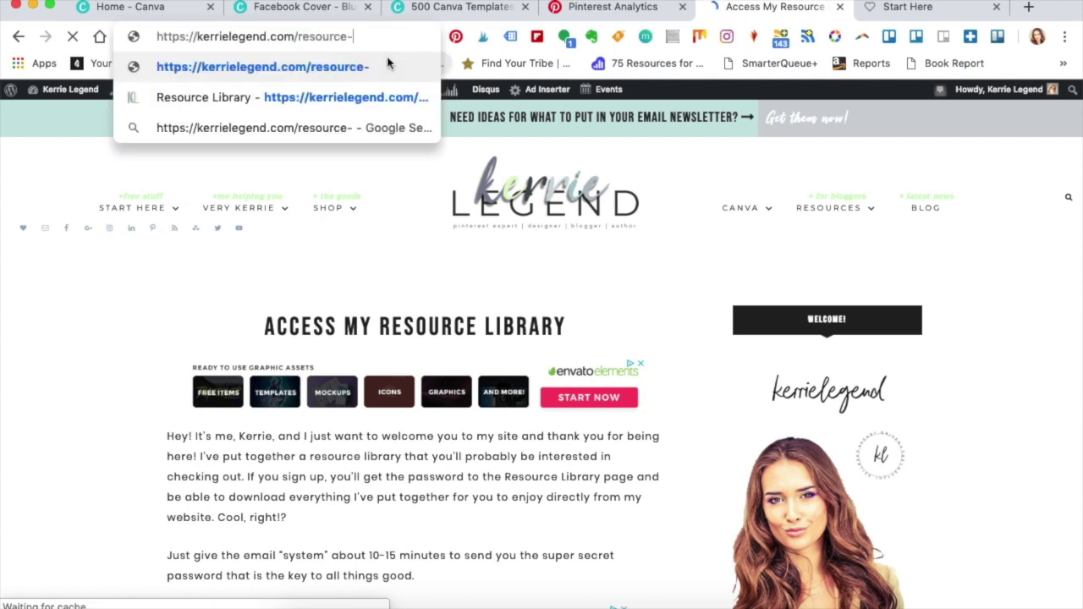
type("library")
key("Return")
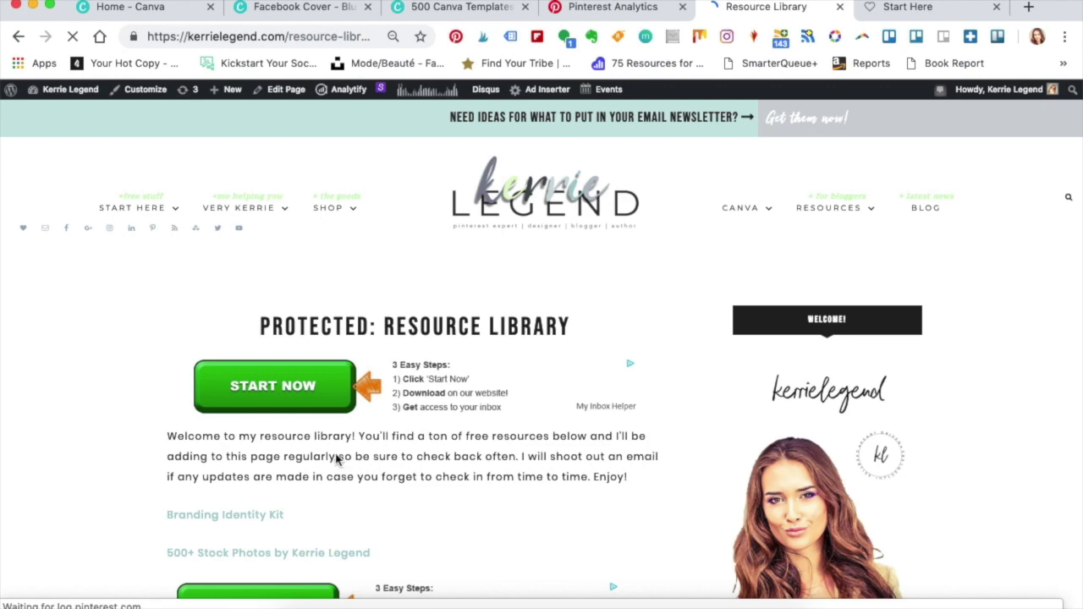
scroll(337, 457, "down", 4)
scroll(337, 457, "down", 8)
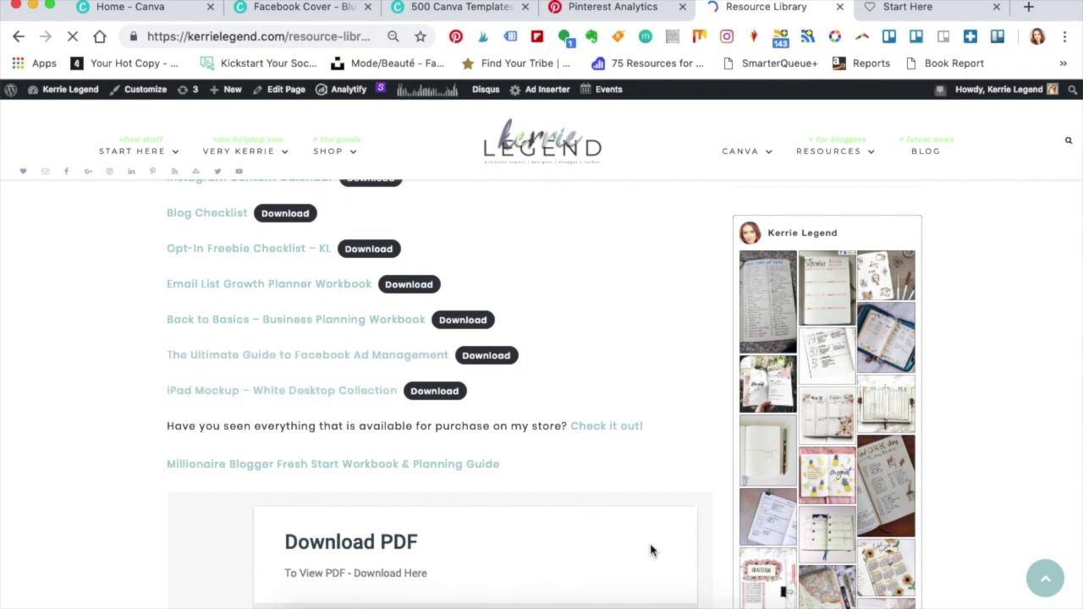
Switch back to Photoshop and view the Loving-Astrid-Play.jpg cover before returning to Workspace White 2 - C.psd
left_click(711, 608)
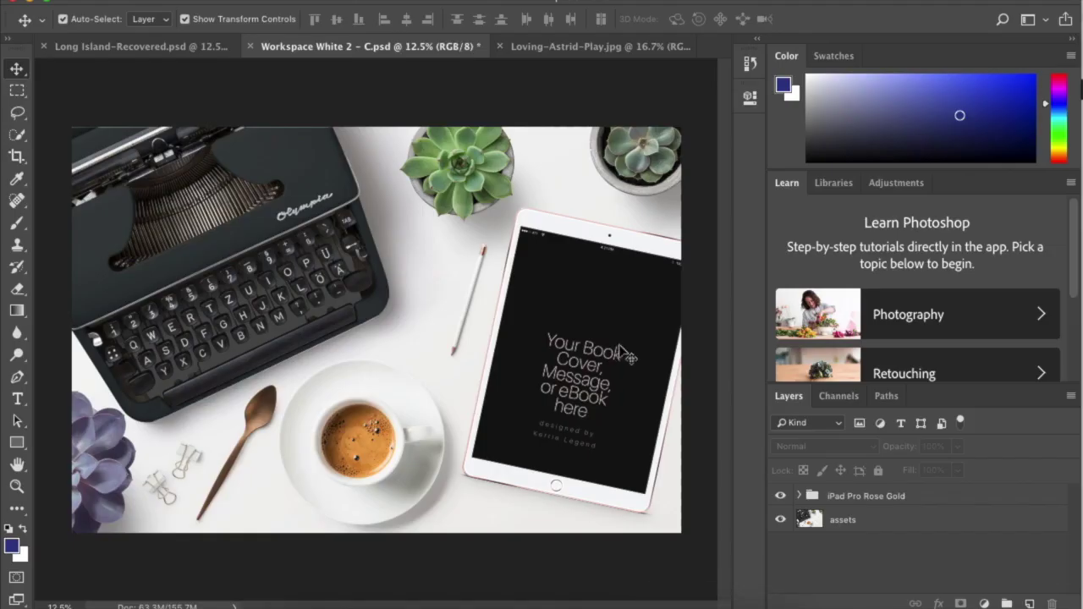
left_click(574, 48)
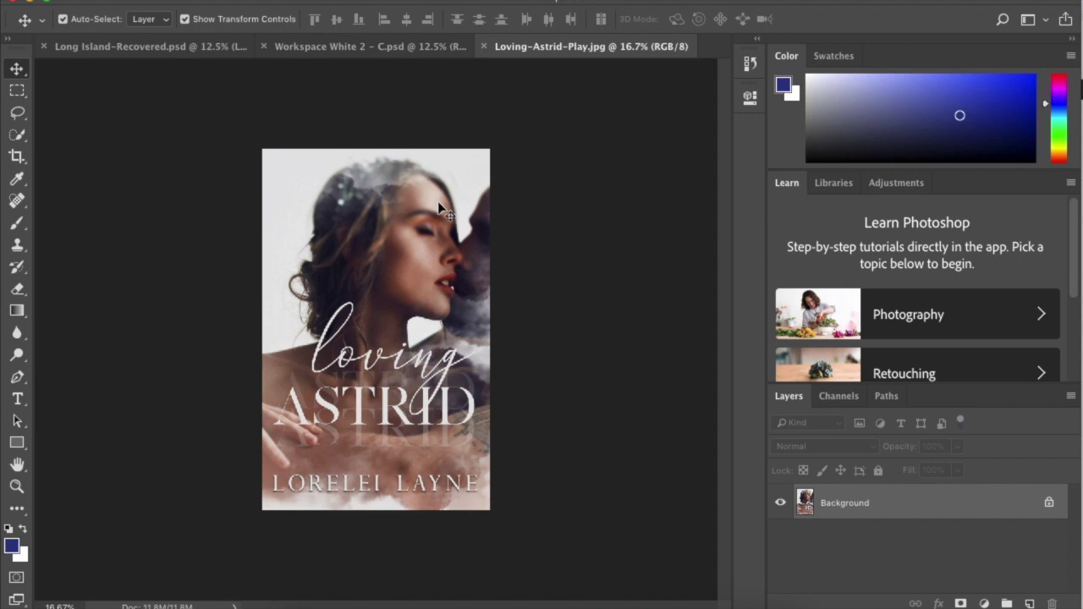
left_click(354, 52)
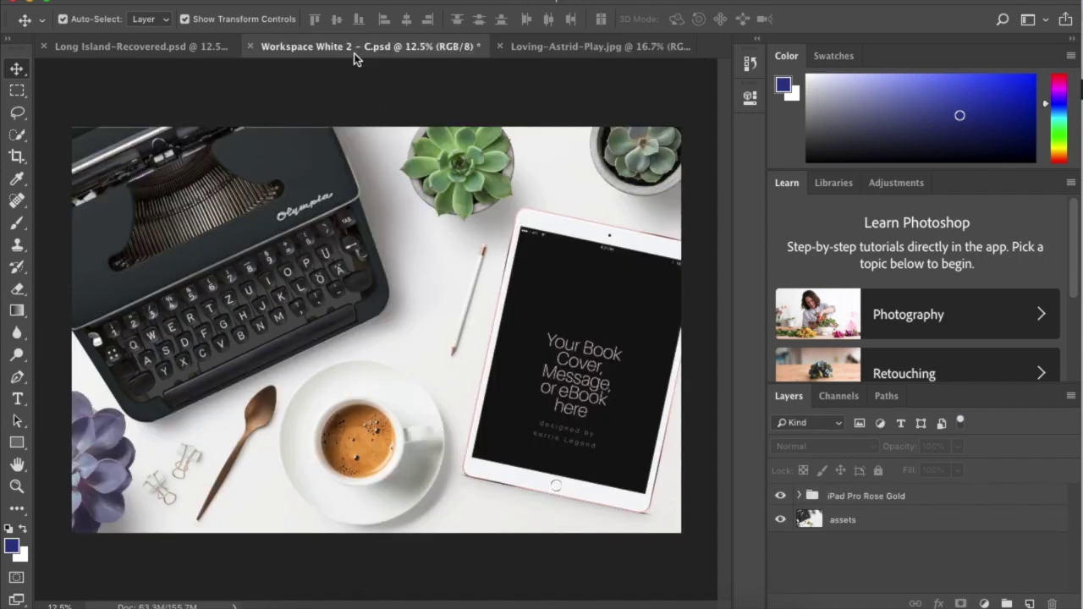
Expand the iPad Pro Rose Gold group and open the contents of its PUT YOUR SCREEN HERE smart object
left_click(799, 497)
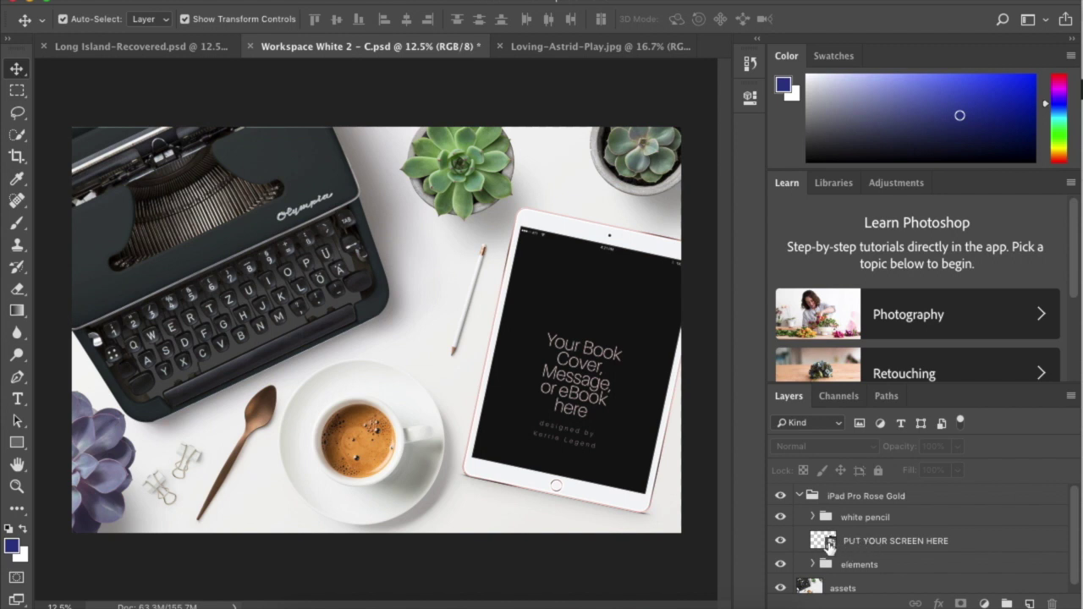
left_click(830, 541)
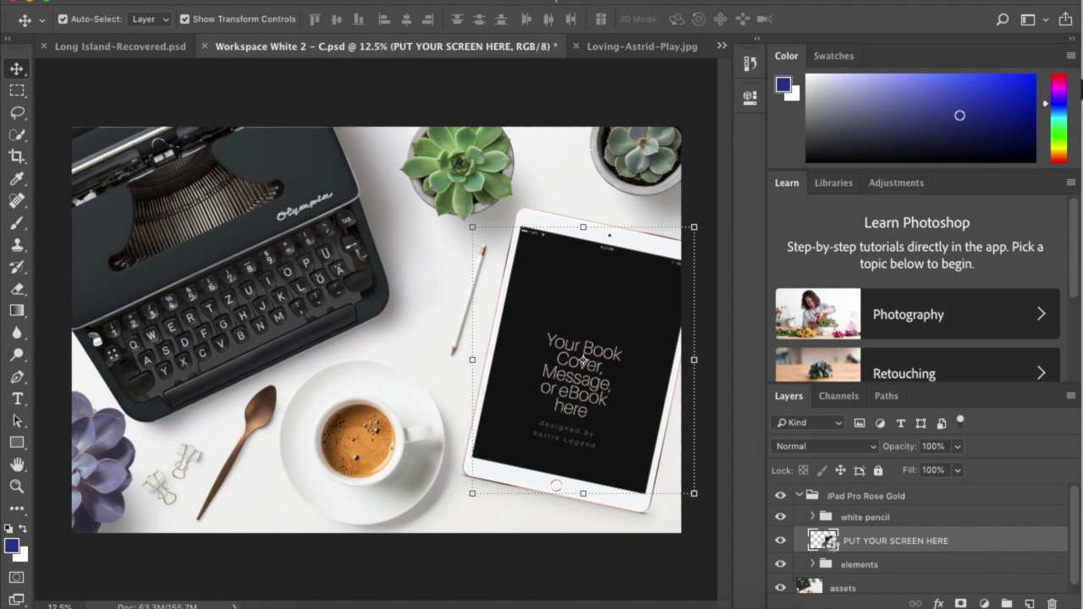
double_click(825, 542)
key("super+minus")
key("super+minus")
key("super+minus")
key("super+minus")
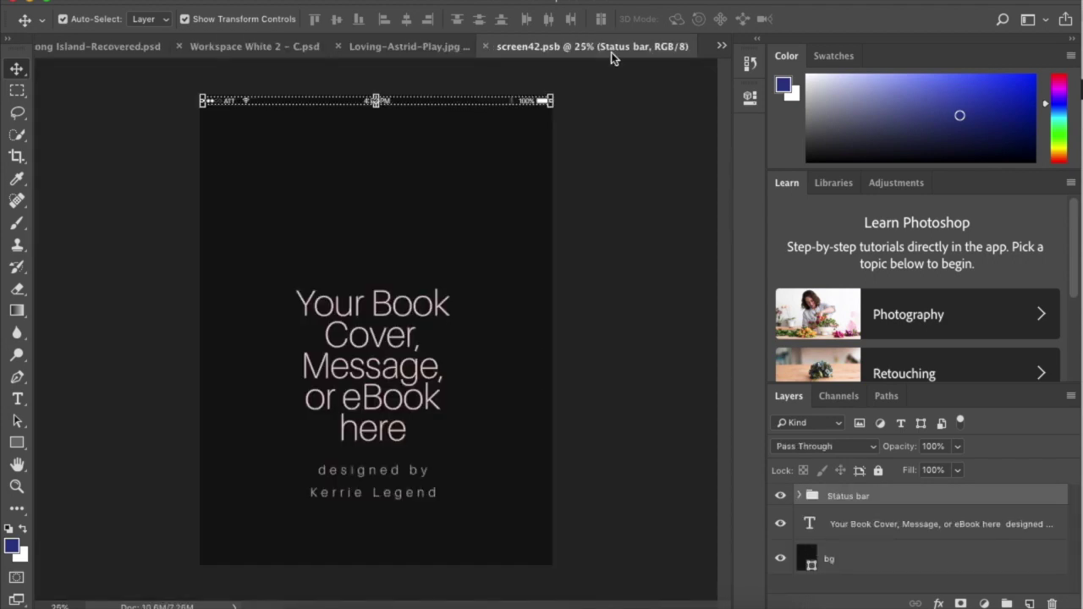
Duplicate the Background layer of Loving-Astrid-Play.jpg into the screen42.psb document
left_click(403, 47)
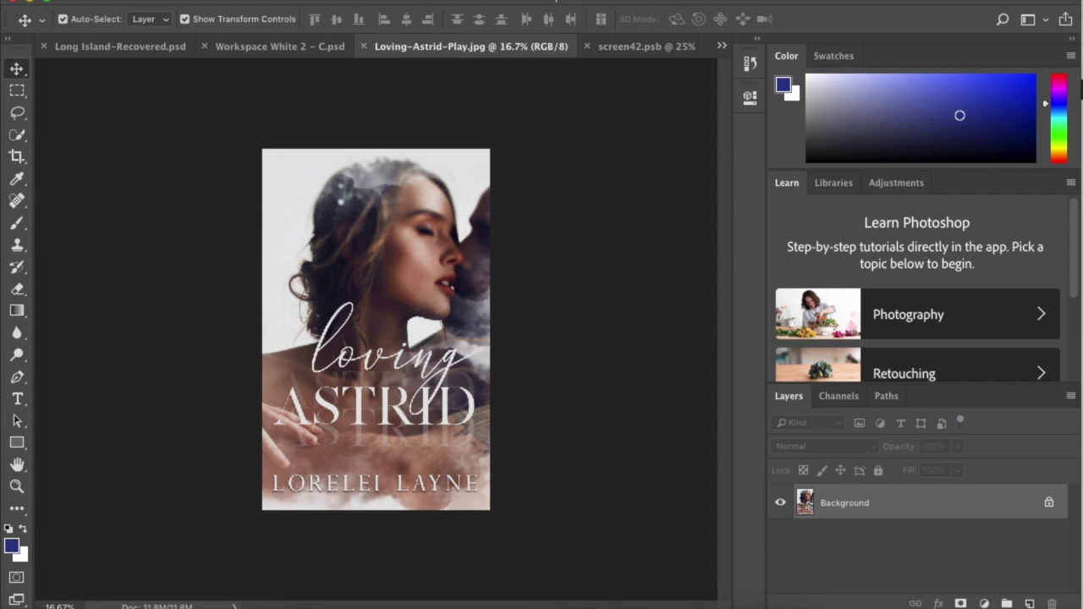
right_click(245, 138)
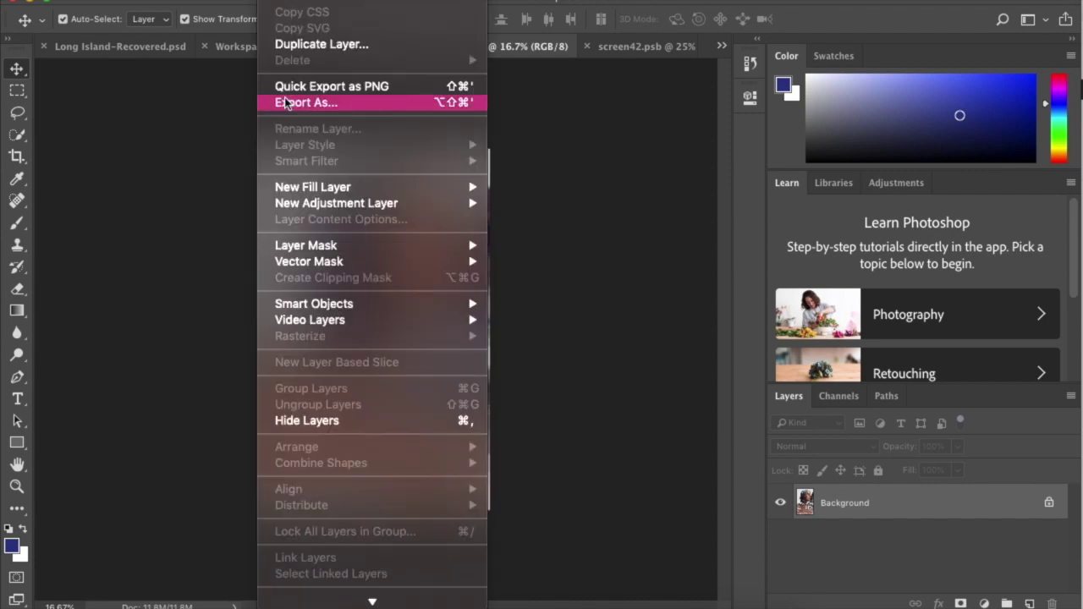
left_click(321, 44)
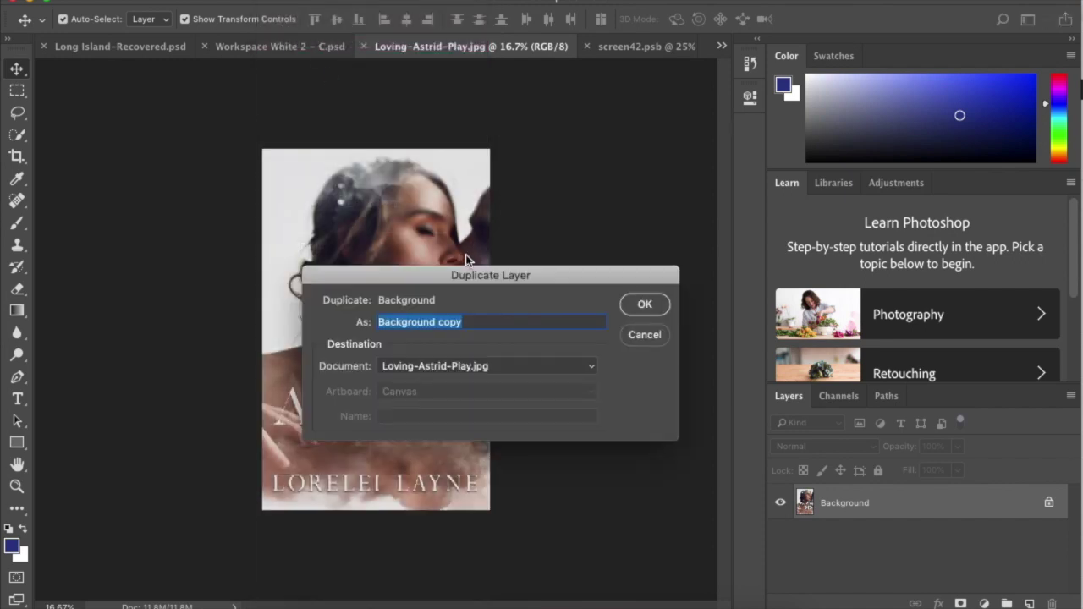
left_click(522, 365)
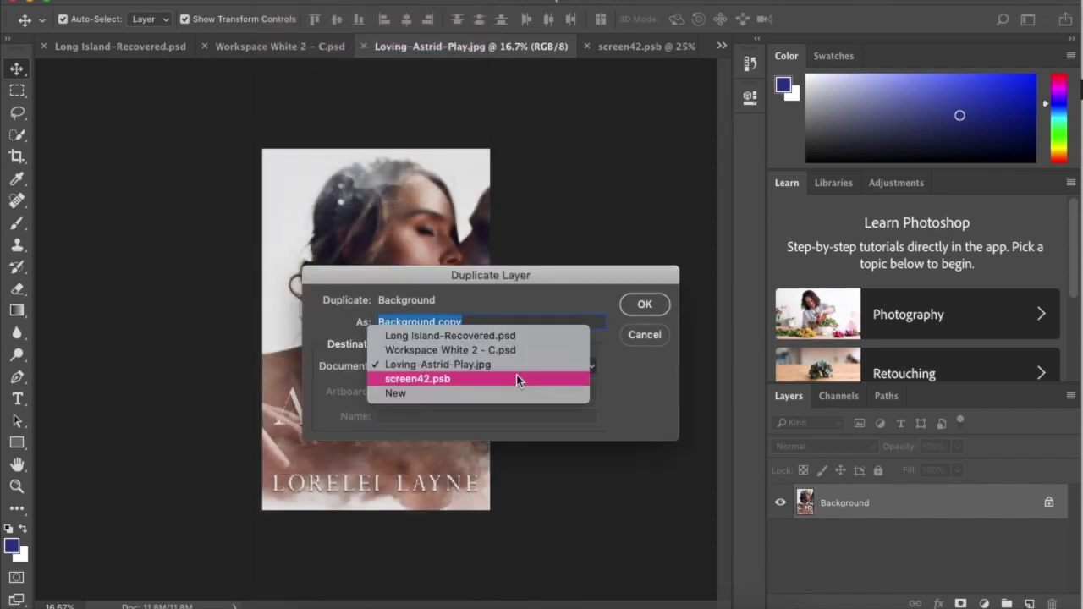
left_click(514, 379)
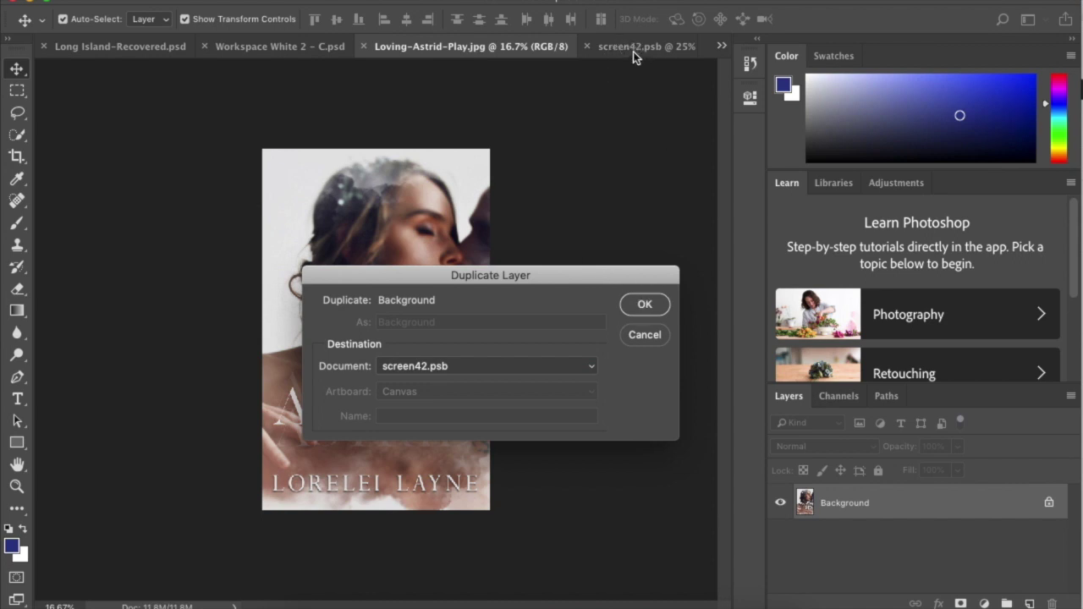
left_click(645, 304)
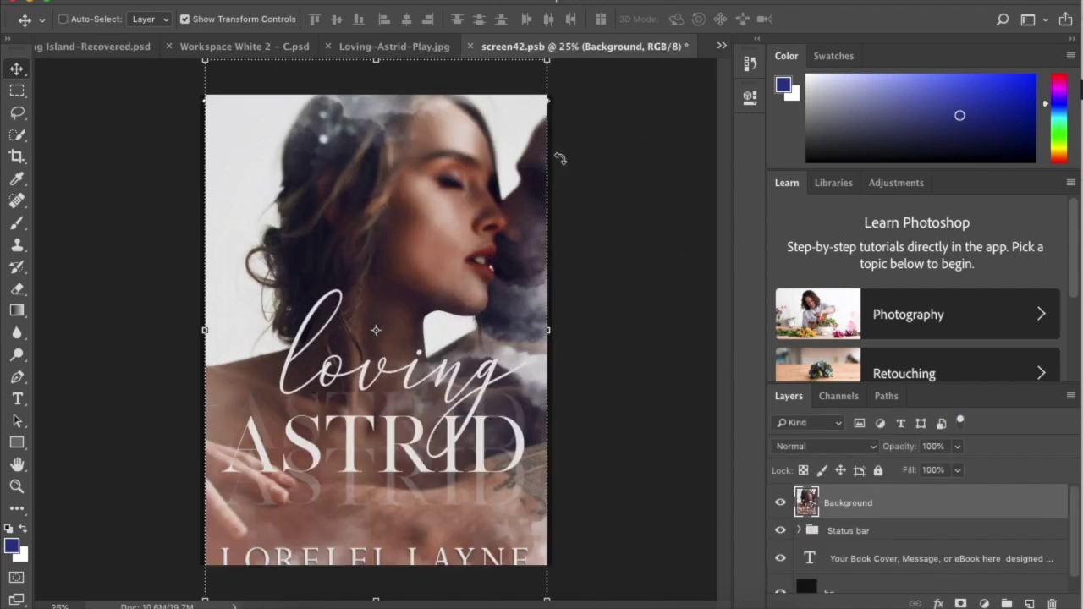
Transform the book cover layer to fill the screen42.psb canvas exactly, at about 103% width and 87% height
key("super+BackSpace")
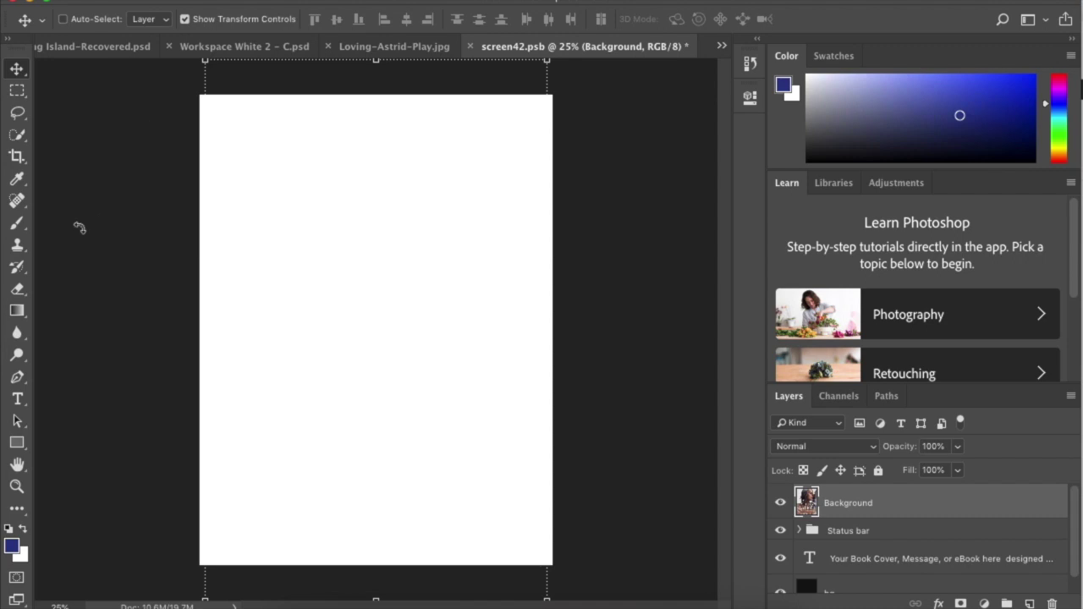
key("ctrl+minus")
left_click(381, 150)
left_click_drag(381, 151, 381, 171)
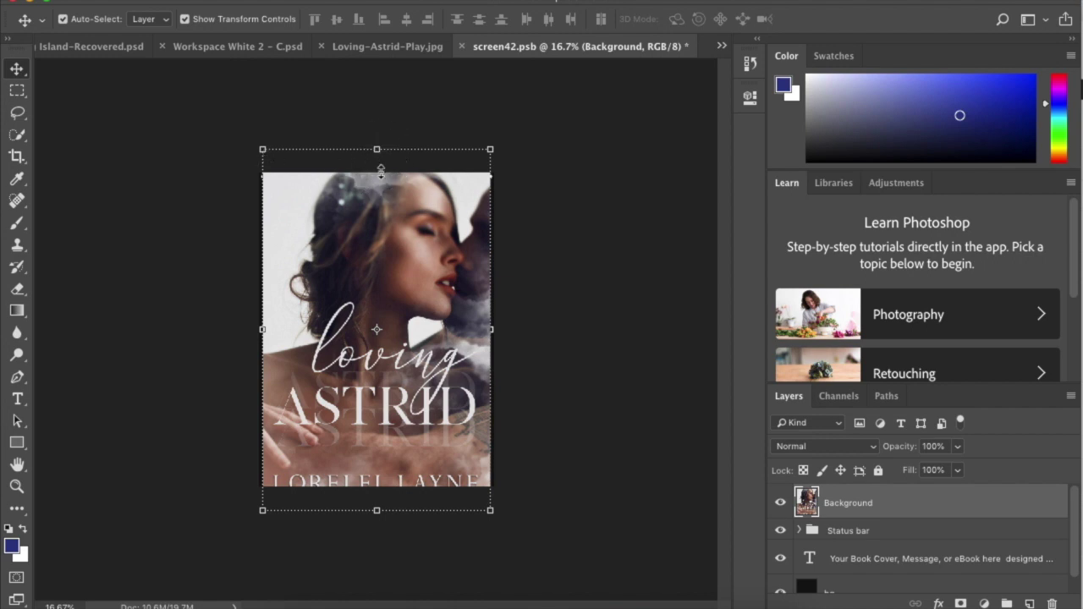
left_click(260, 333)
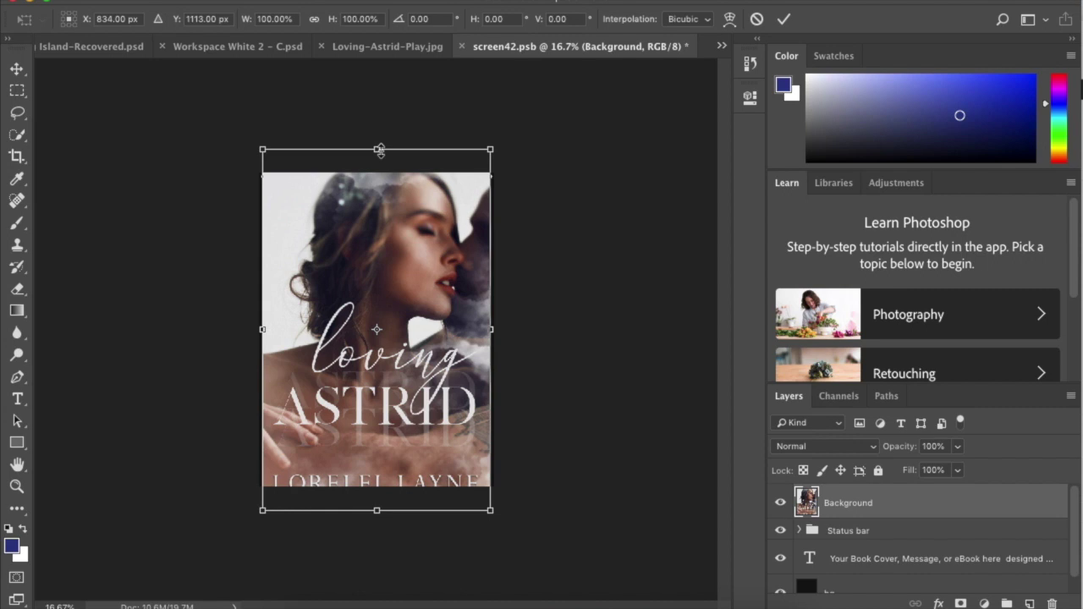
left_click_drag(380, 151, 380, 154)
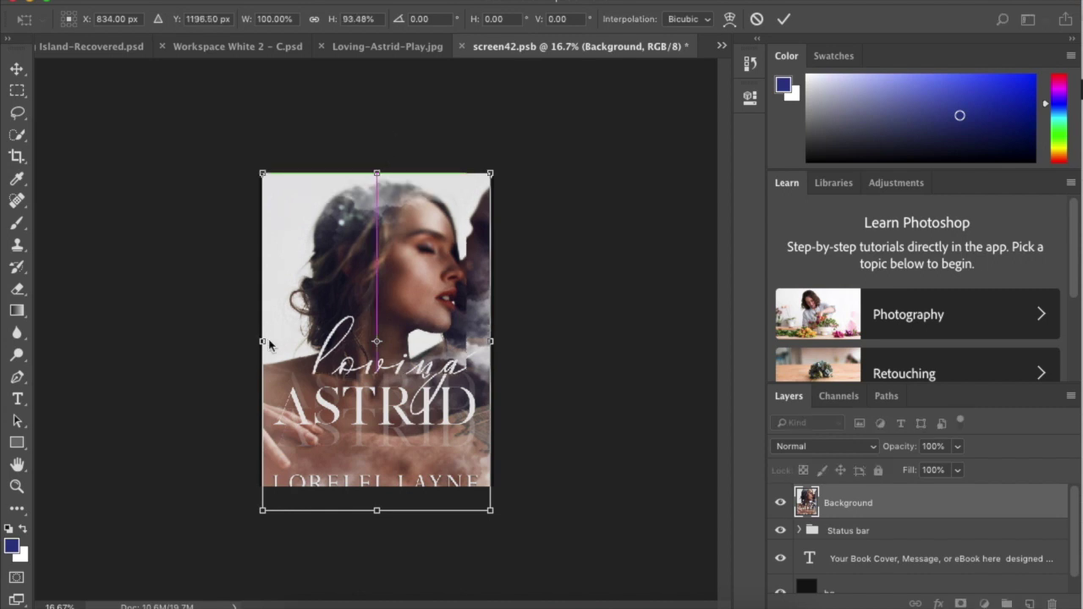
left_click_drag(264, 344, 257, 343)
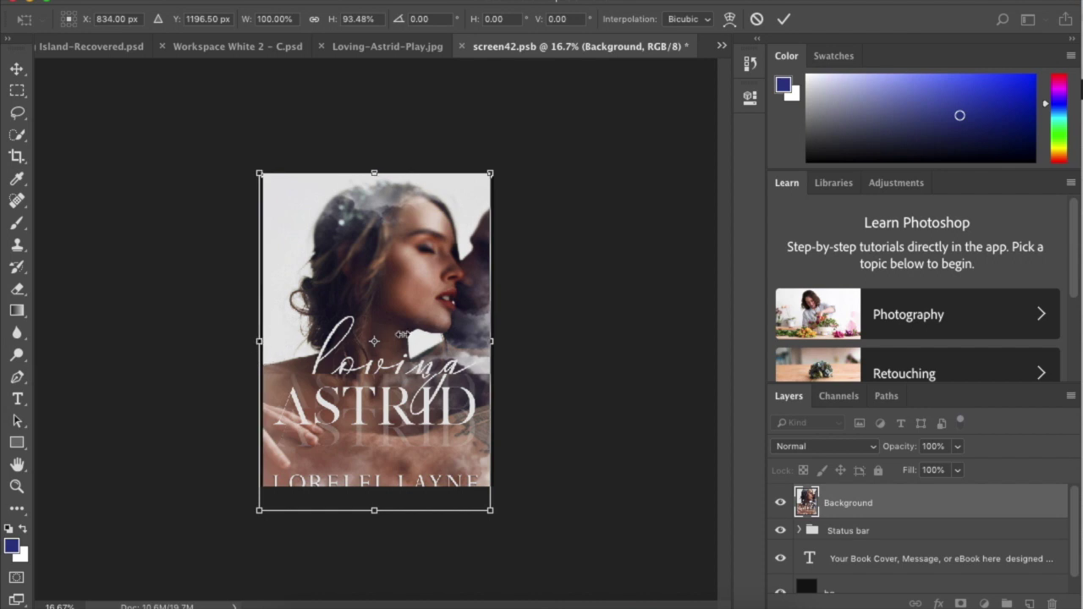
left_click_drag(495, 343, 499, 341)
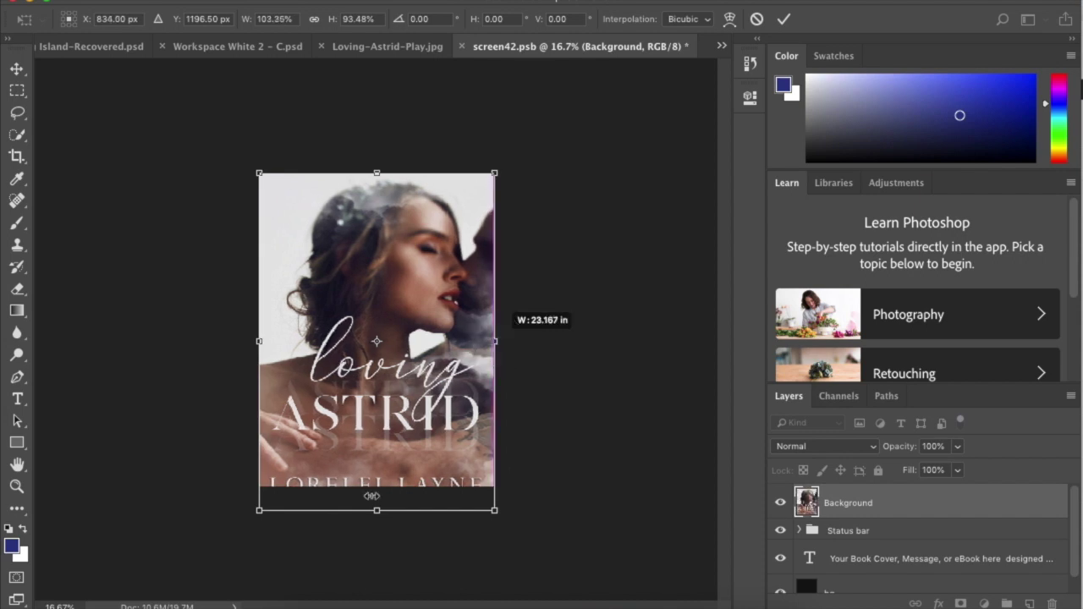
left_click_drag(377, 510, 378, 486)
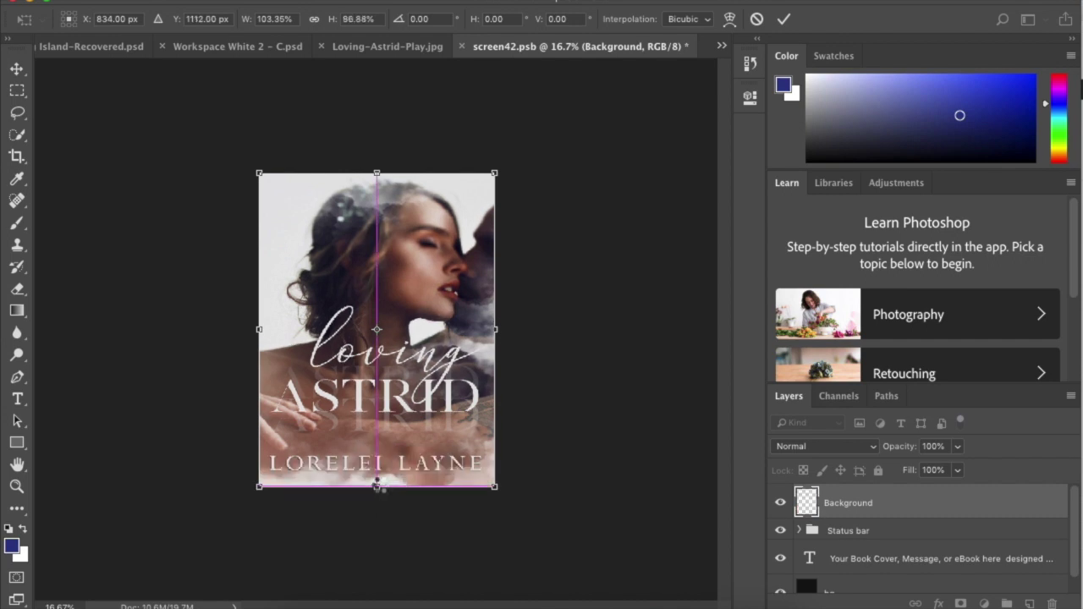
key("Return")
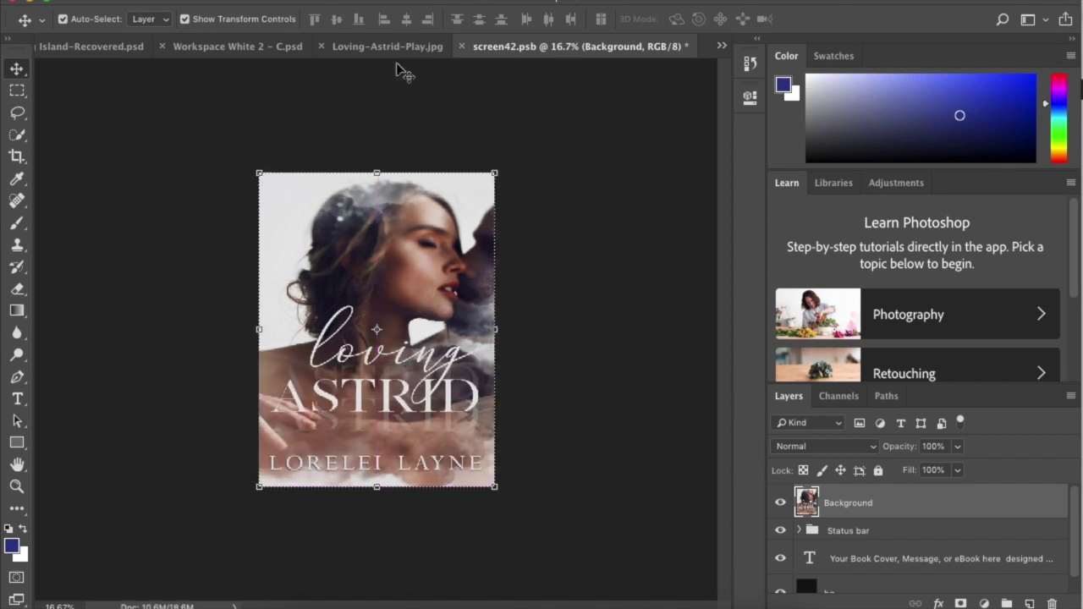
Save and close screen42.psb, and collapse the iPad Pro Rose Gold group in Workspace White 2 - C.psd
left_click(462, 47)
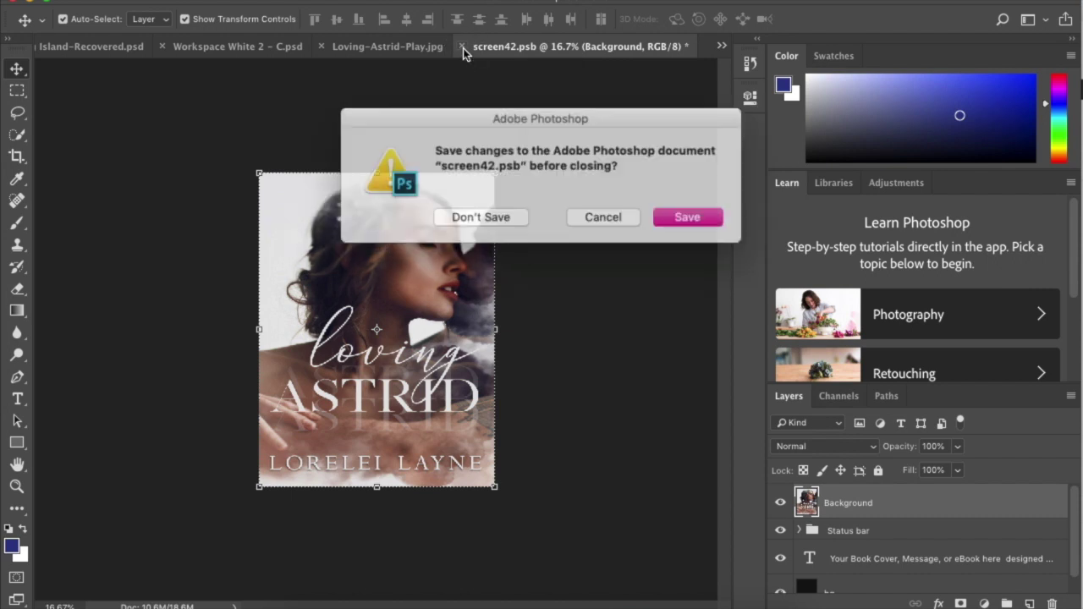
key("Return")
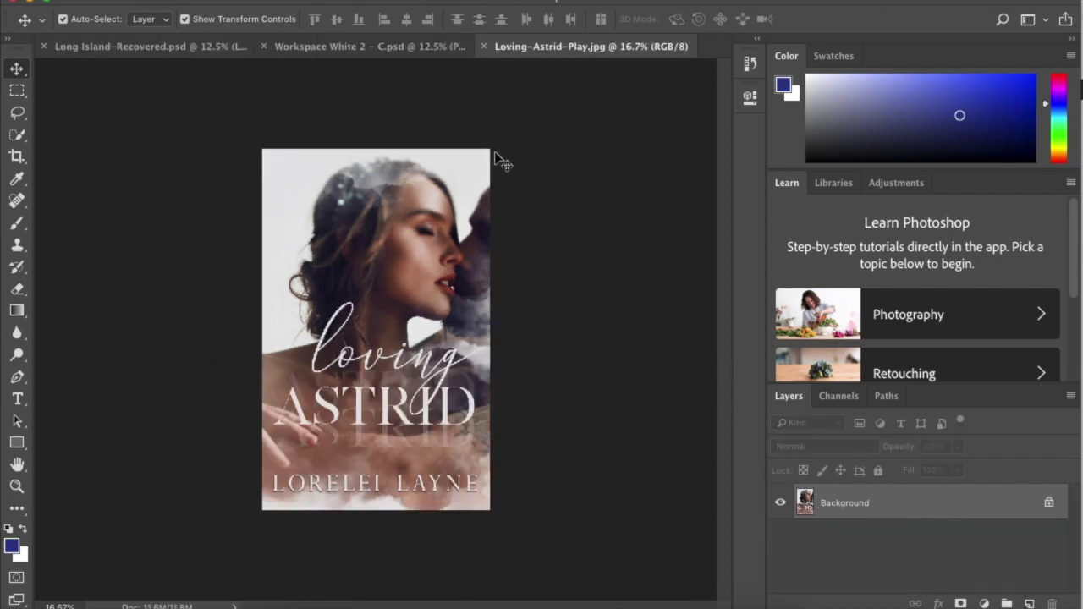
left_click(379, 47)
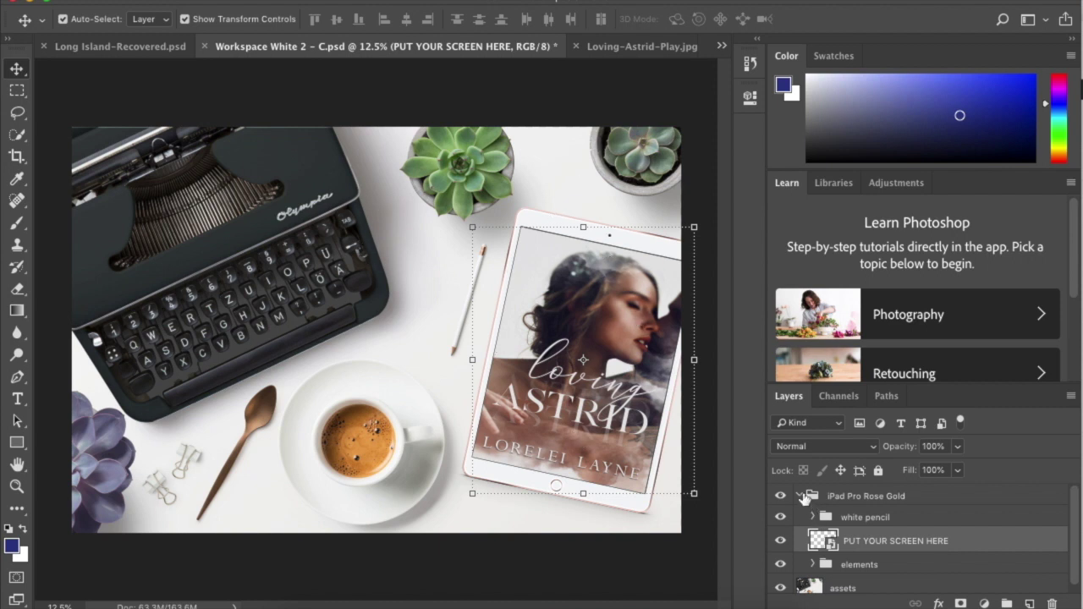
left_click(800, 497)
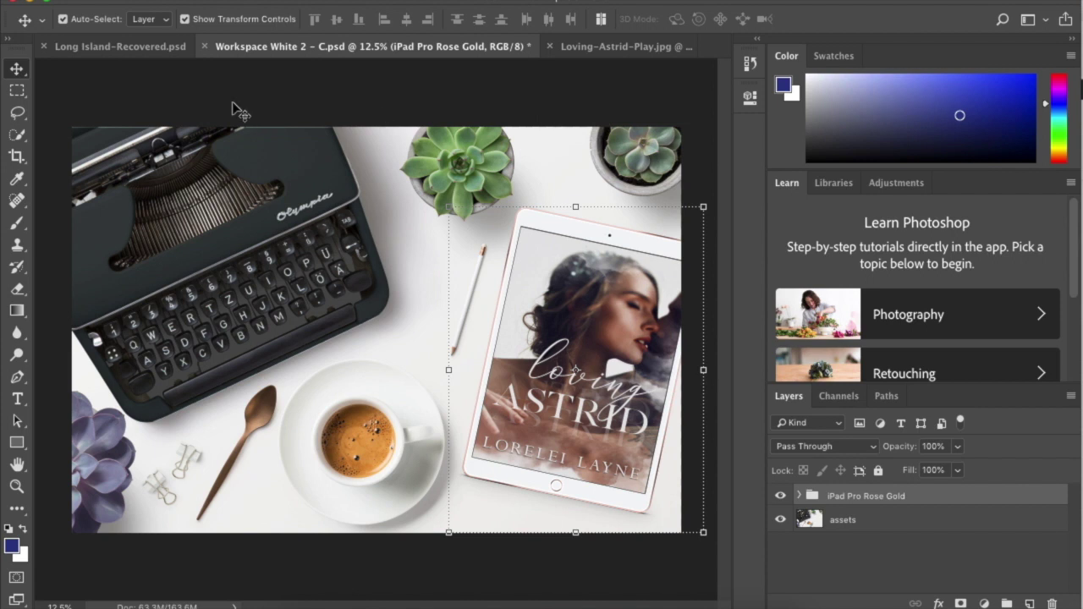
left_click(156, 0)
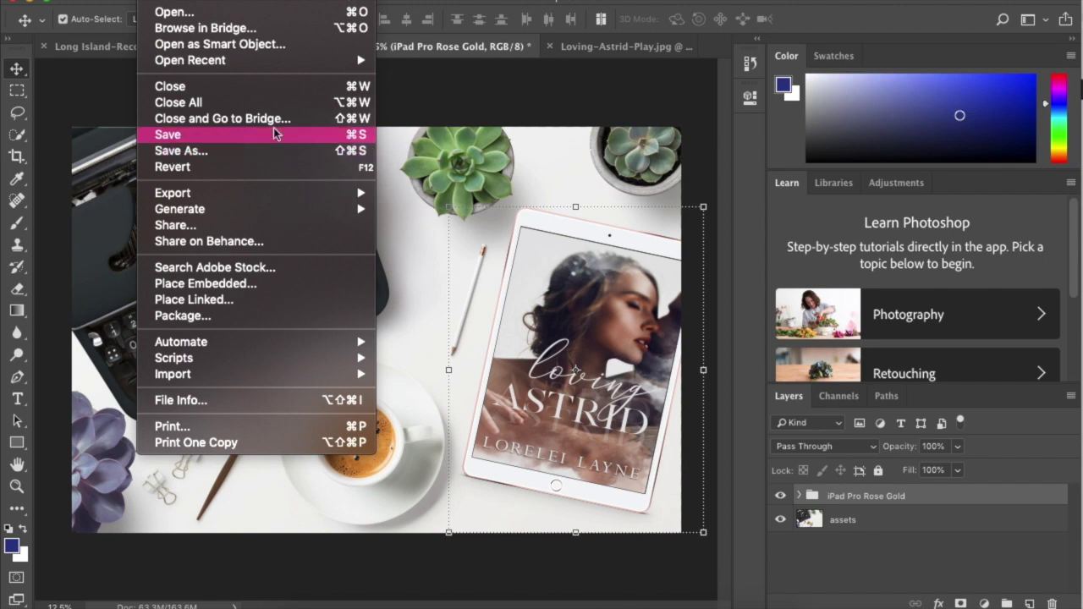
left_click(473, 121)
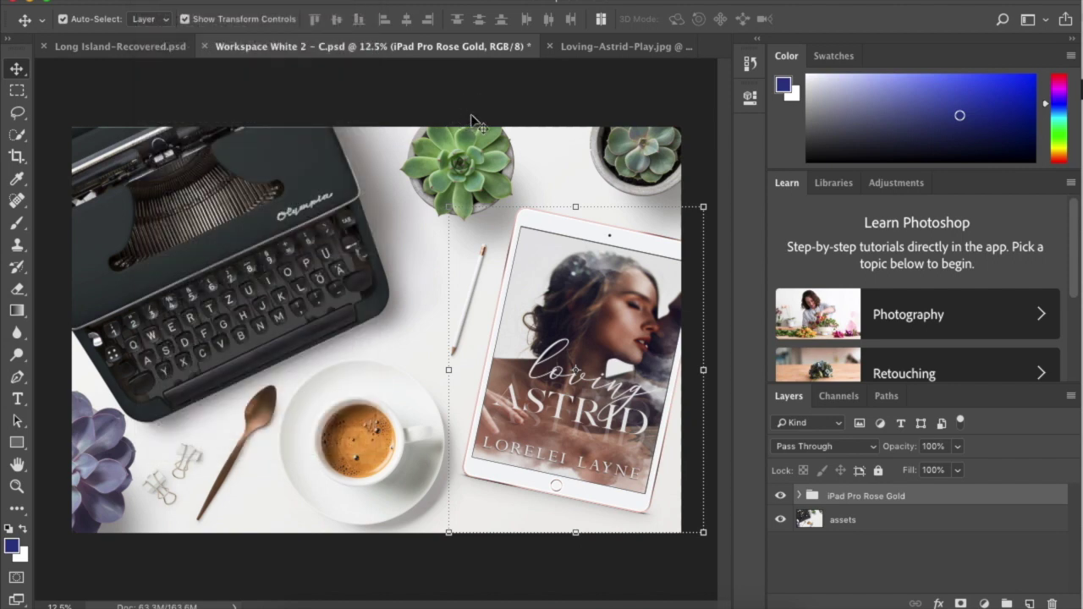